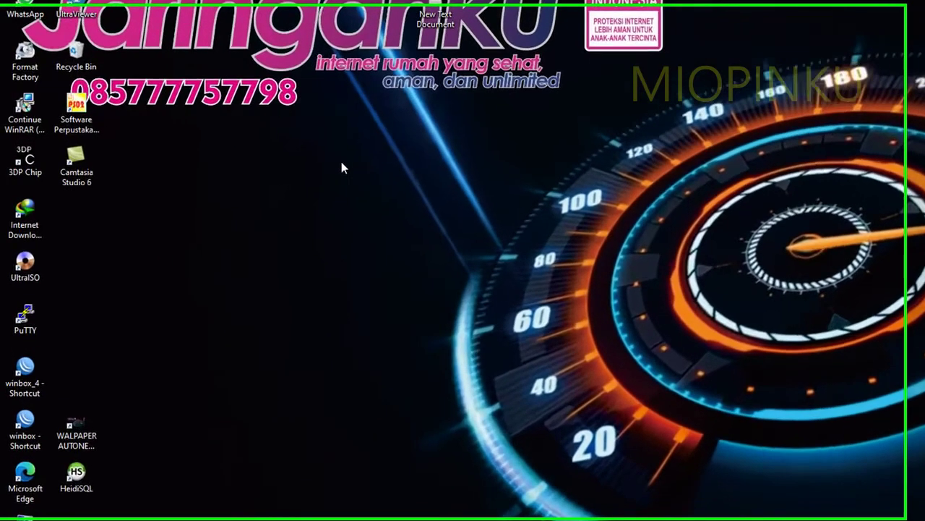
right_click(245, 205)
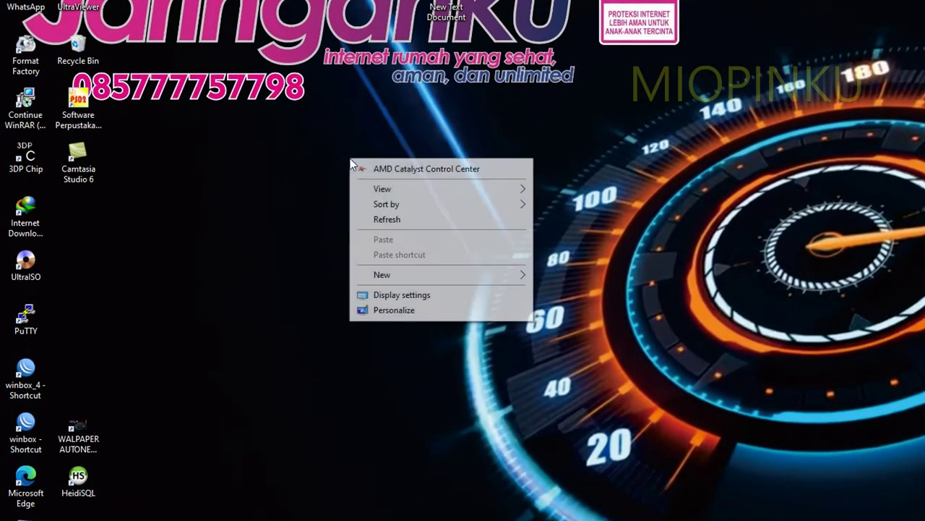
click(375, 222)
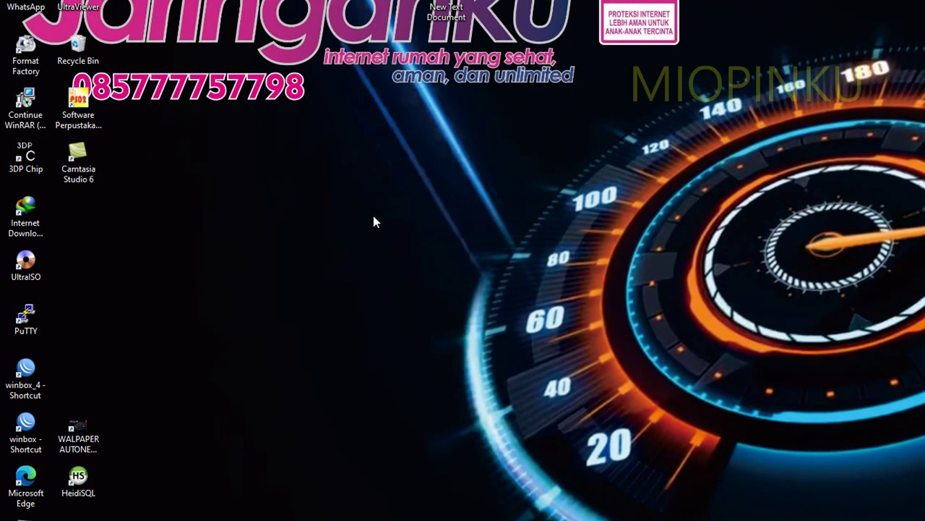
click(89, 483)
right_click(175, 394)
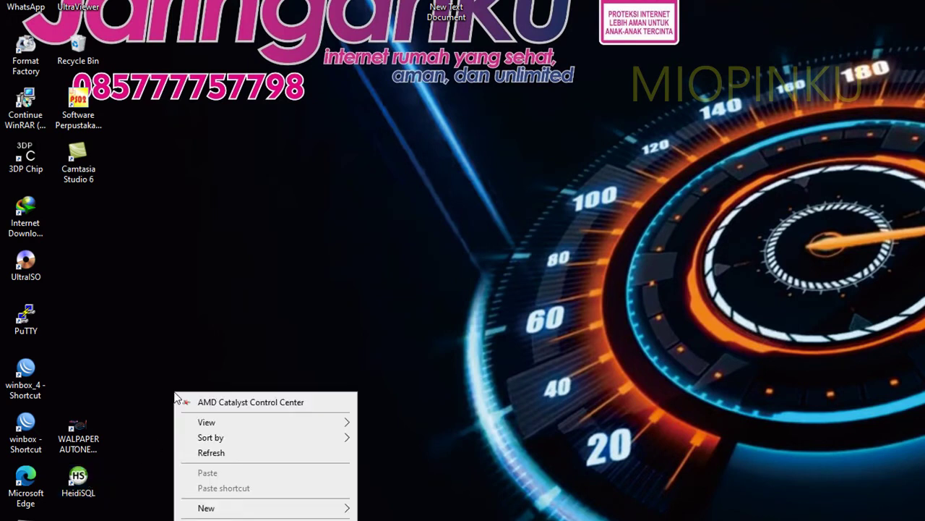
click(211, 453)
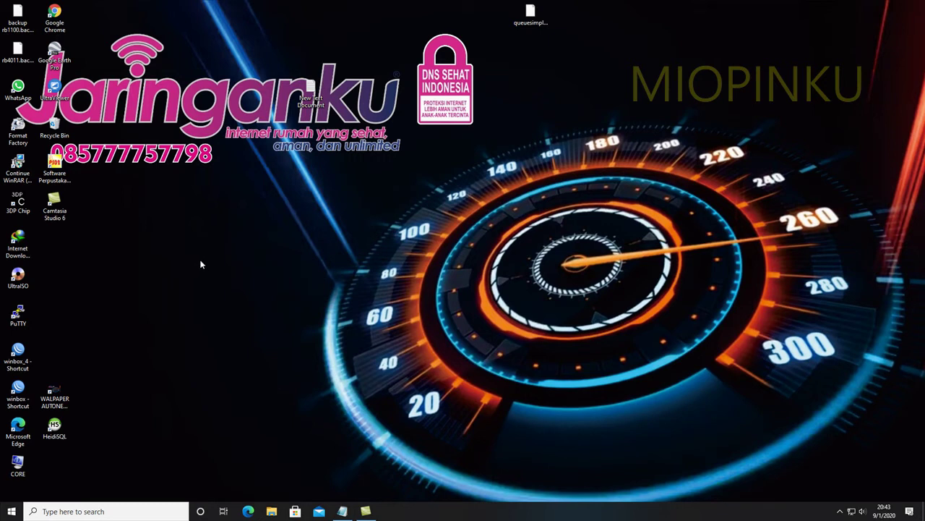
- Create a desktop shortcut for the start application in the RaporDigital folder on Local Disk (C:) and launch the application
click(271, 511)
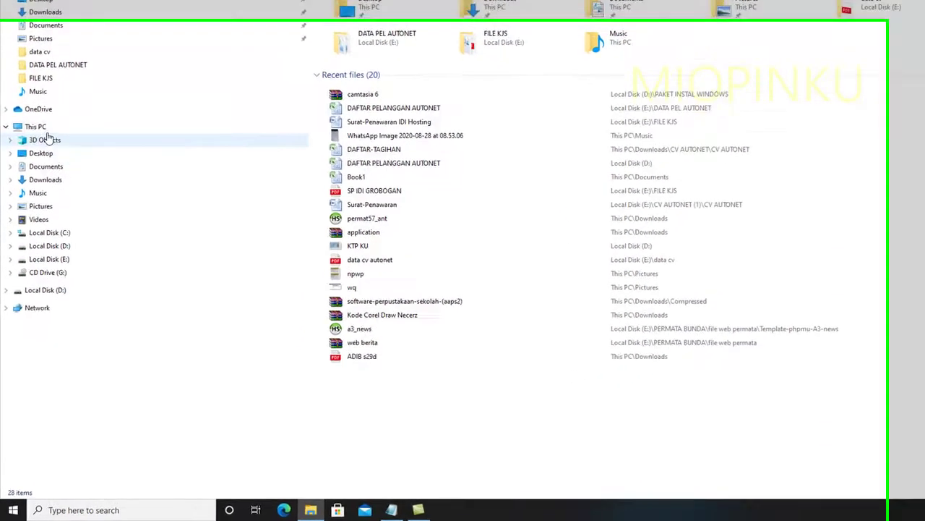
click(58, 233)
double_click(383, 67)
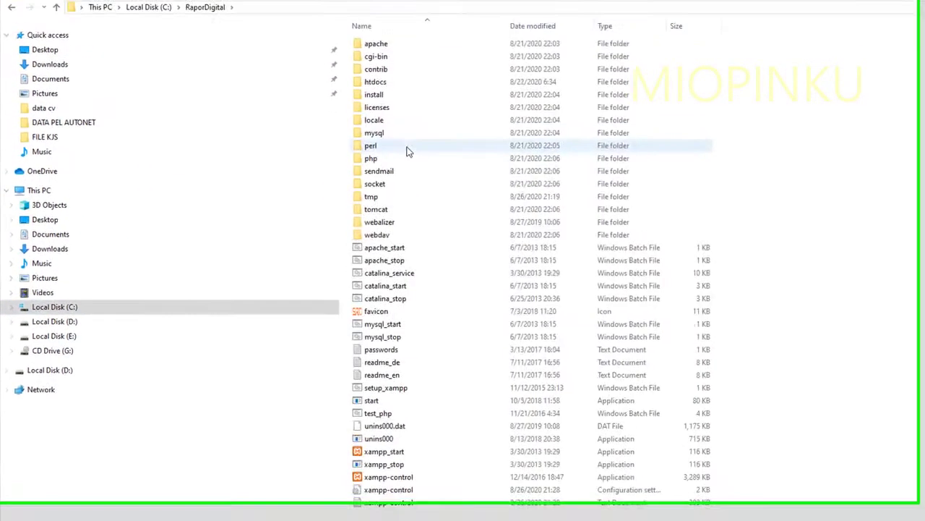
click(409, 422)
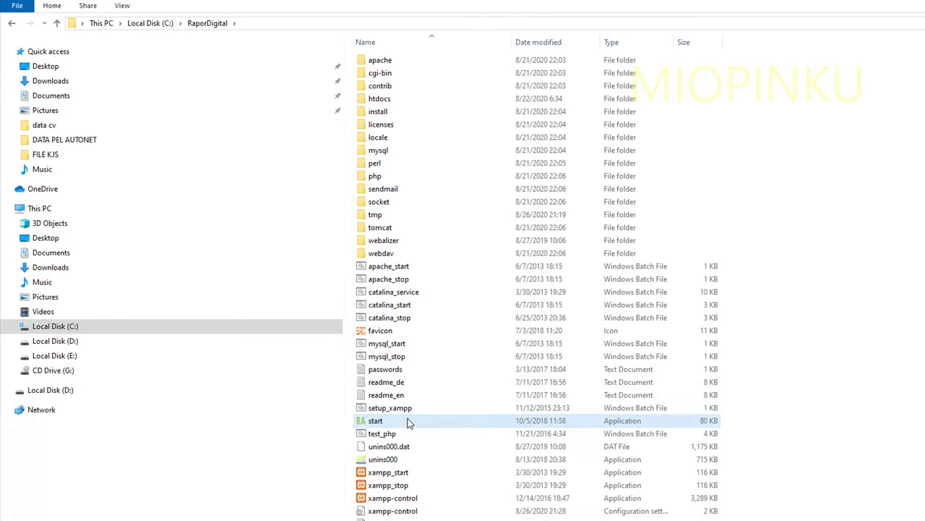
right_click(418, 421)
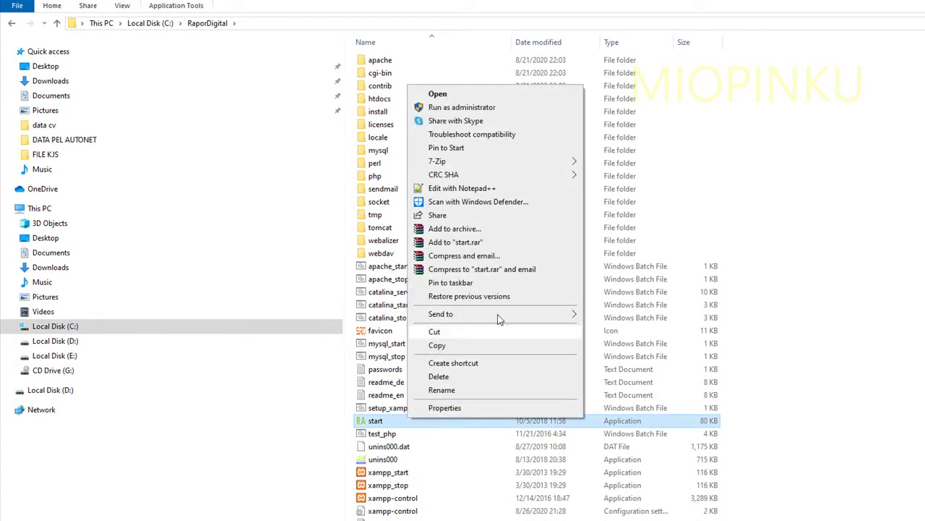
mouse_move(555, 316)
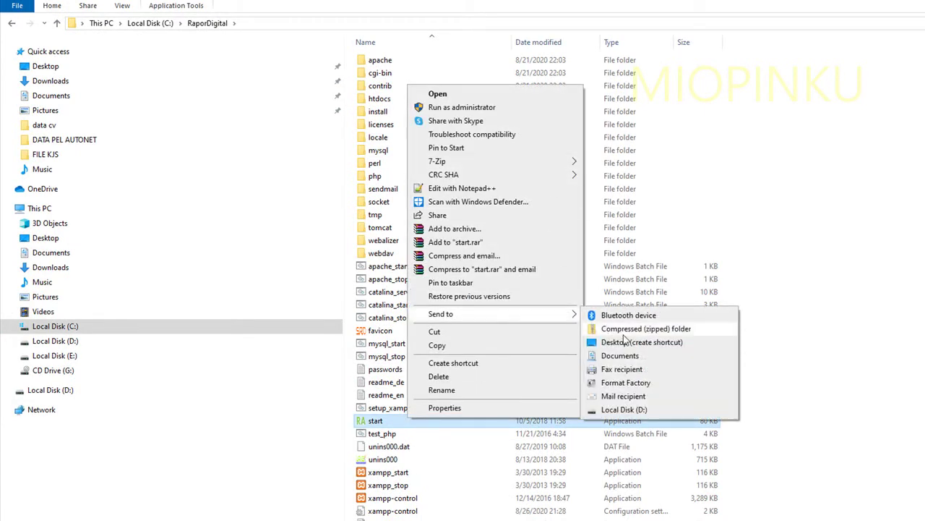
click(627, 342)
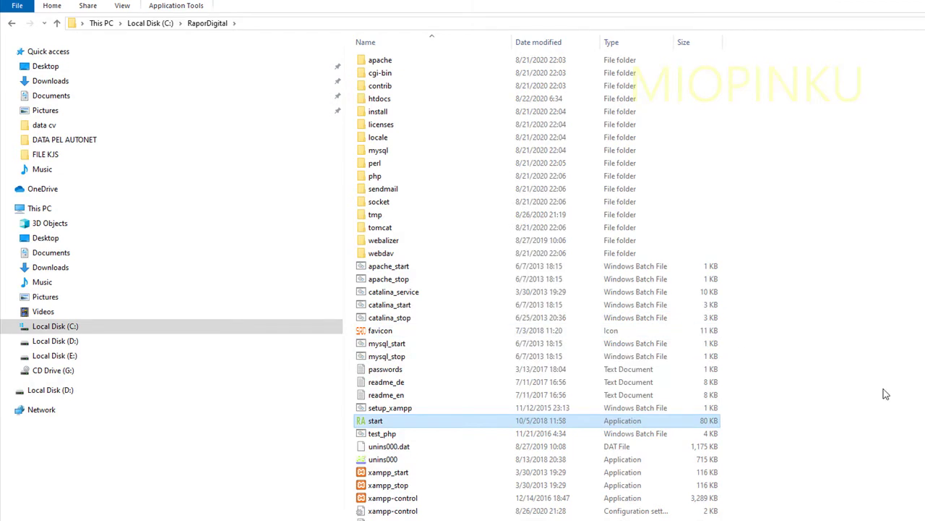
double_click(377, 423)
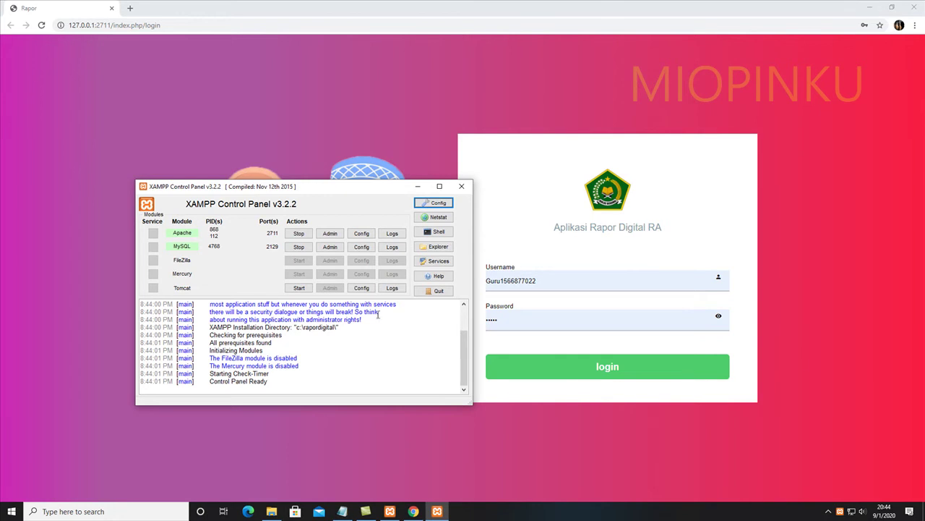
- Launch HeidiSQL and open the Unnamed session to the MySQL server at 127.0.0.1, port 2129
click(72, 510)
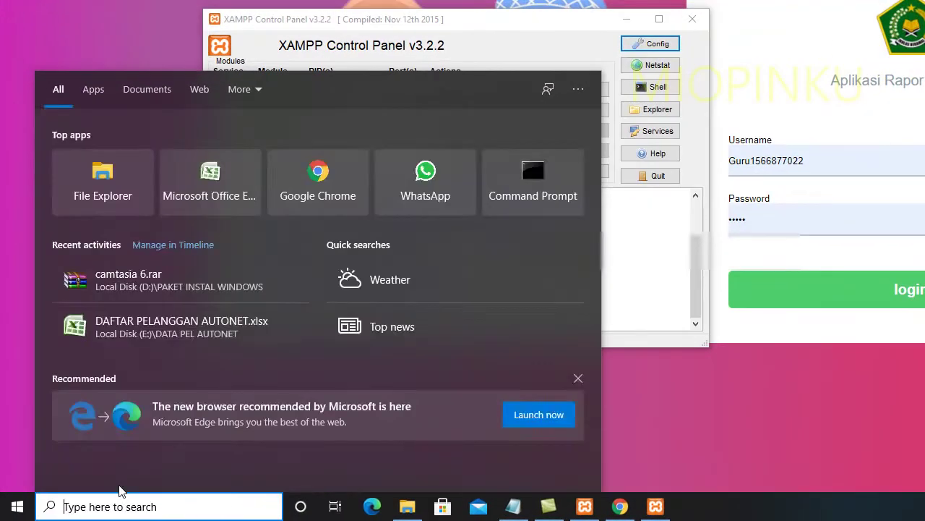
text(Hi)
key(BackSpace)
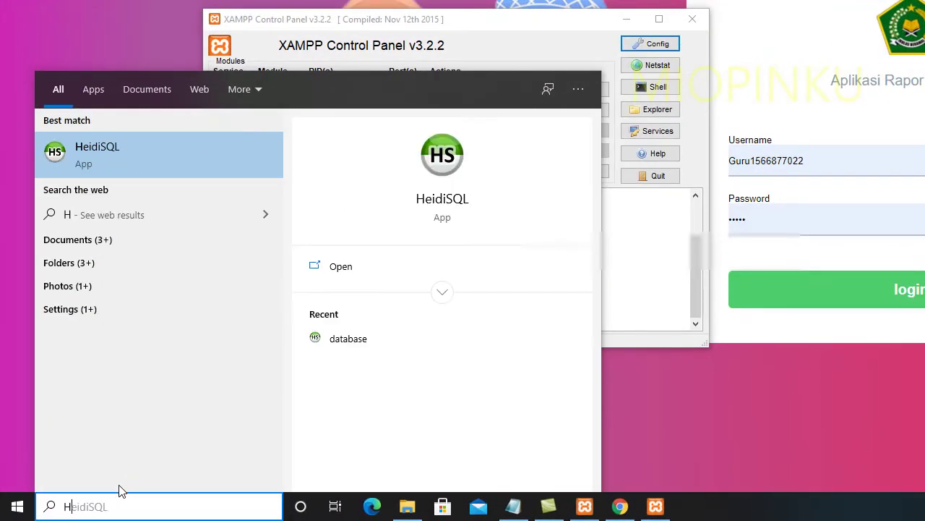
click(135, 158)
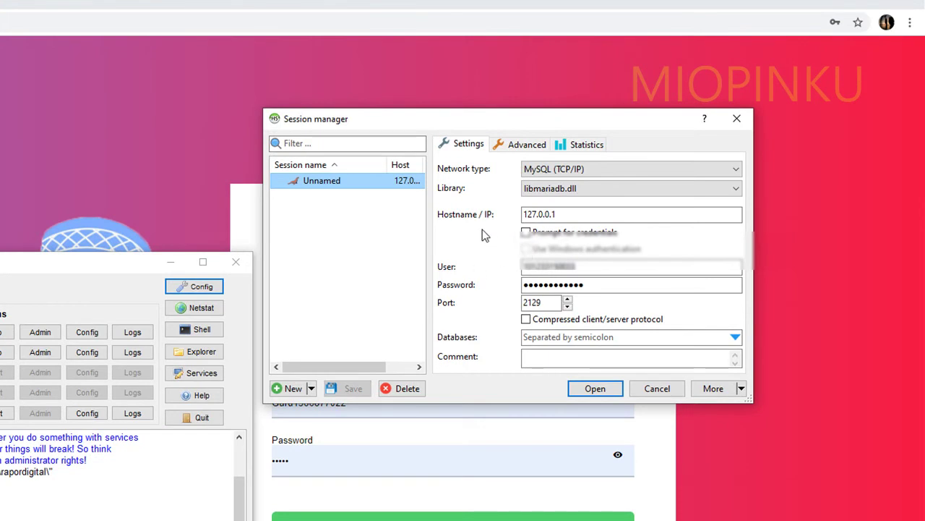
click(563, 215)
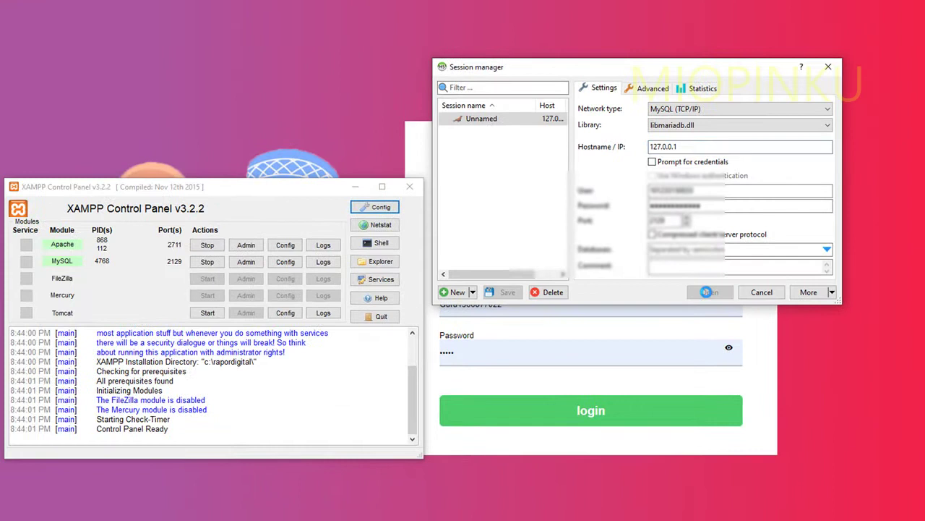
click(595, 388)
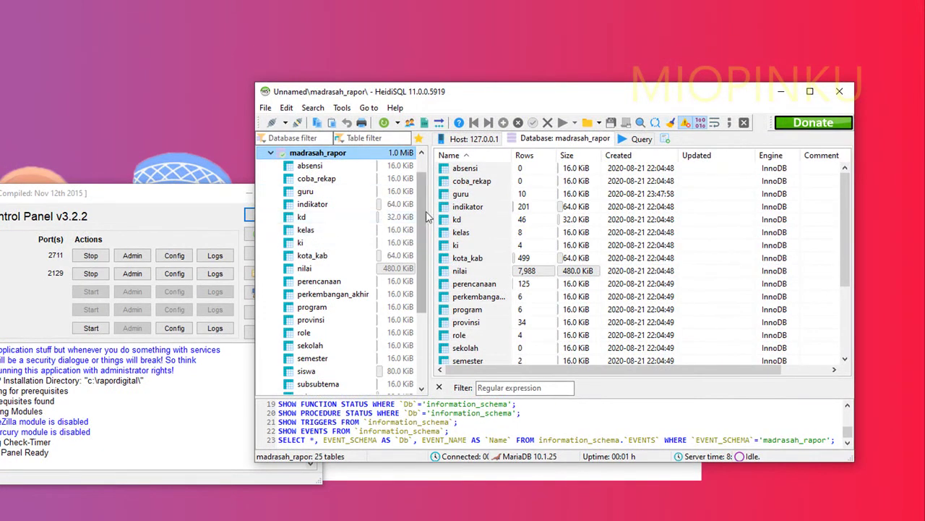
- Open the SQL export tool for the database server
drag(426, 209, 425, 187)
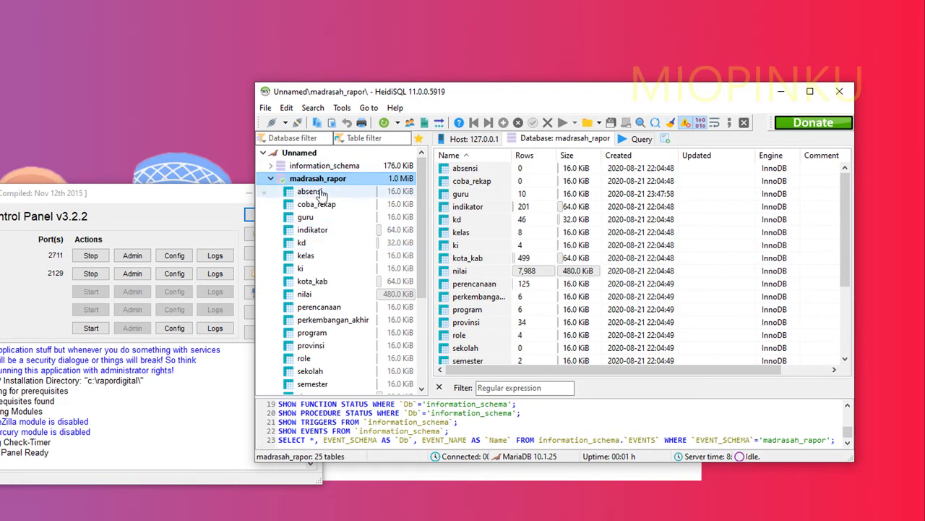
click(342, 108)
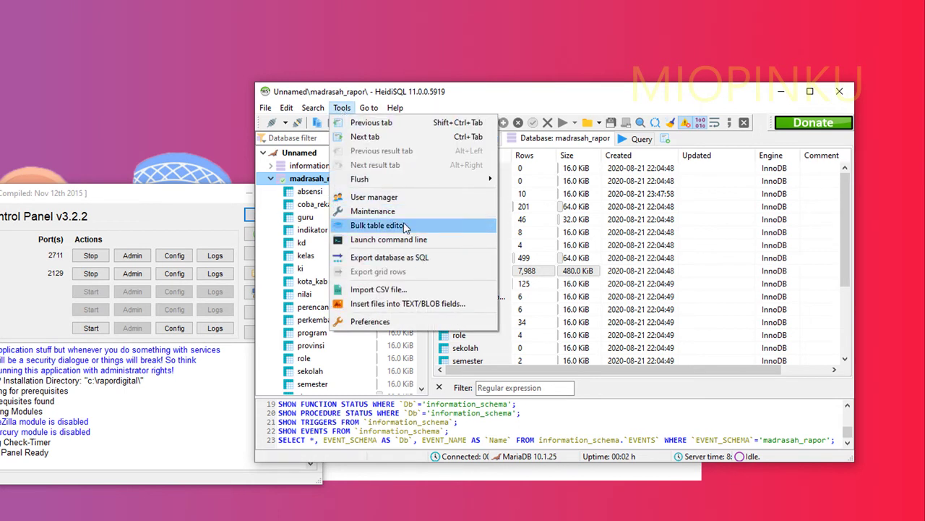
click(515, 93)
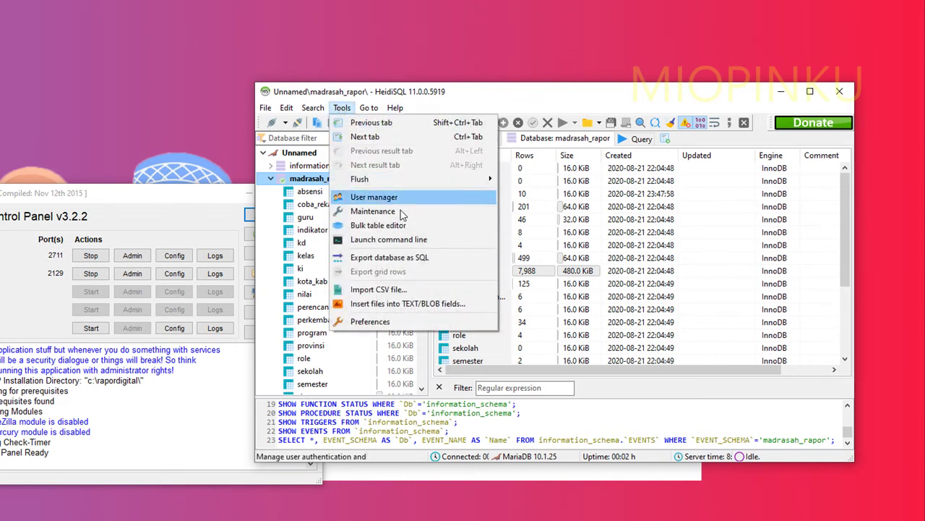
click(404, 259)
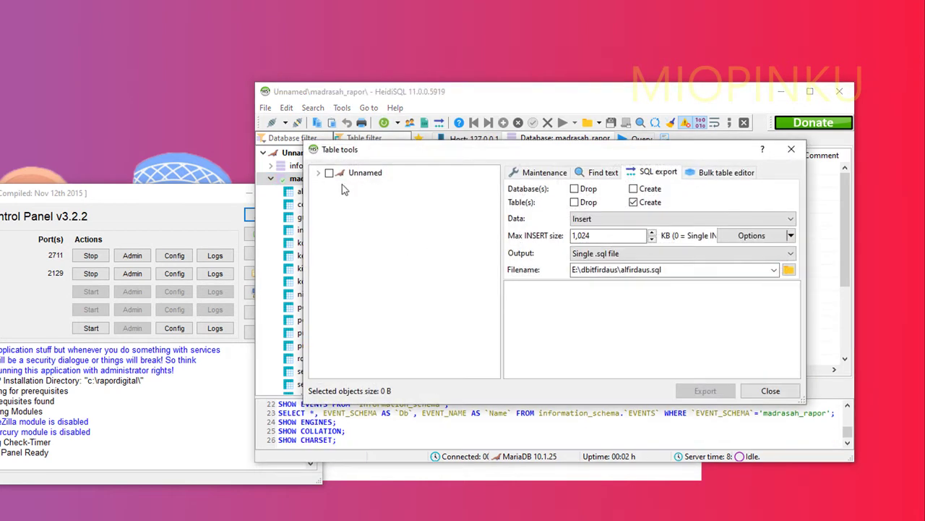
- Select only the madrasah_rapor database with all its tables for export, excluding information_schema, mysql, performance_schema and phpmyadmin
click(329, 175)
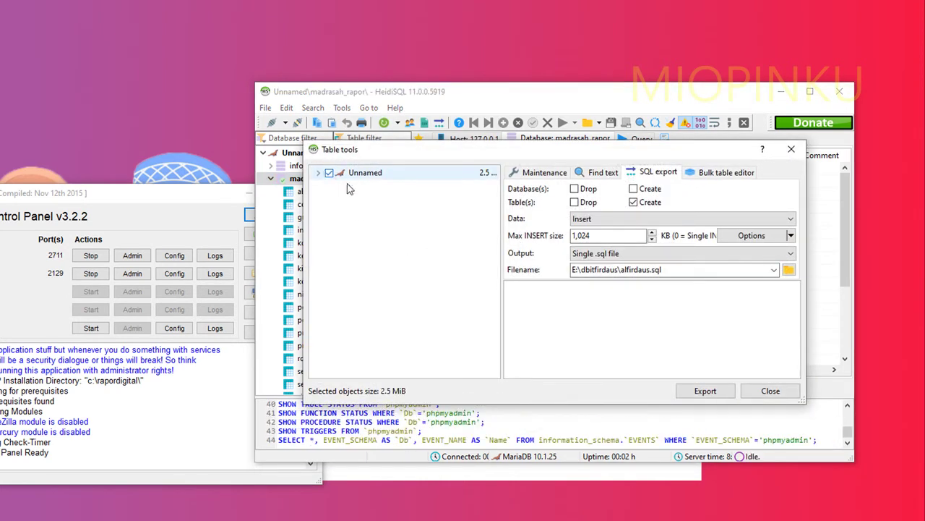
click(318, 173)
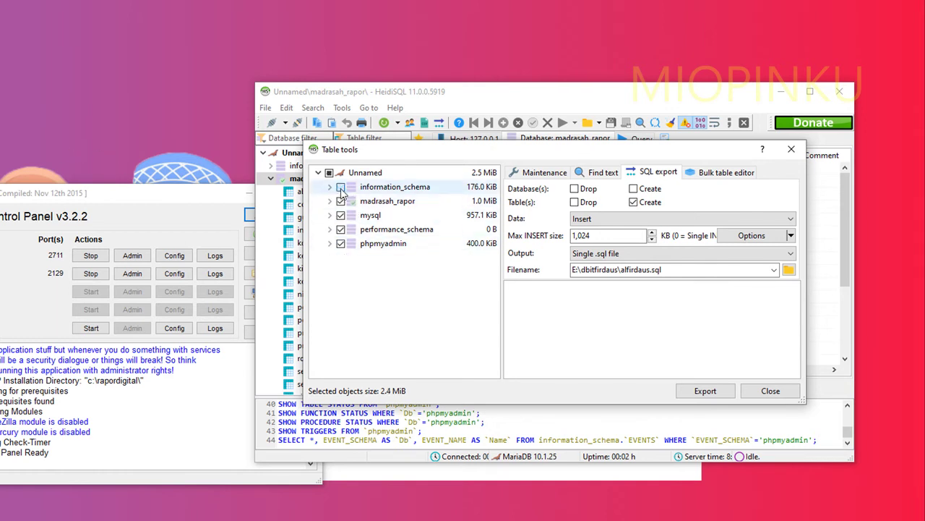
click(341, 187)
click(340, 215)
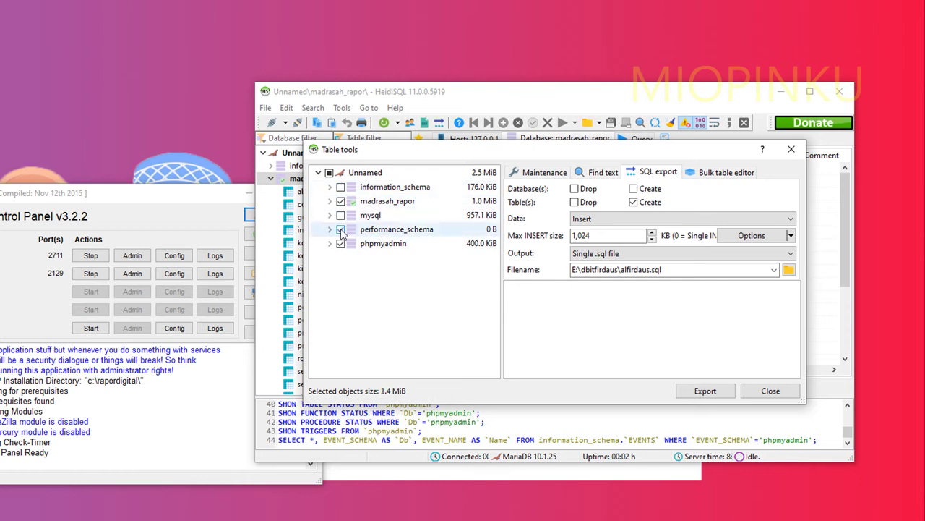
click(340, 243)
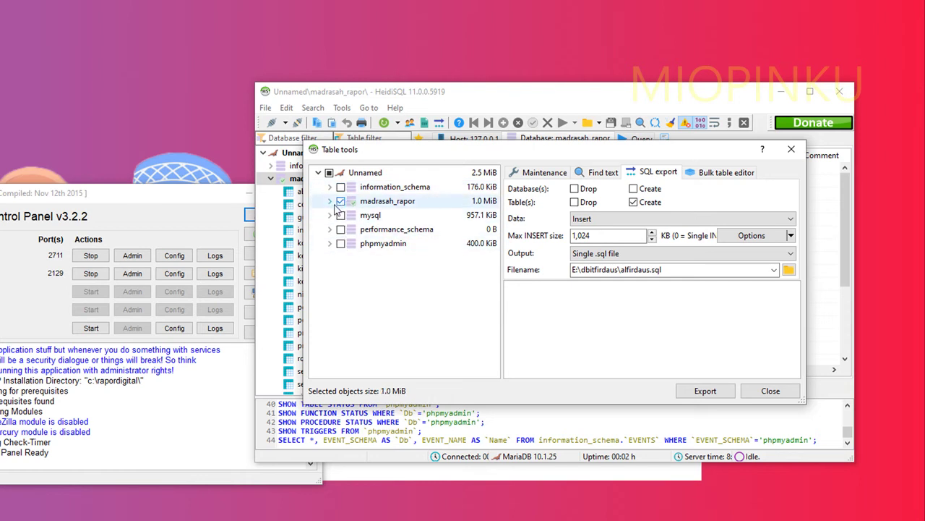
click(332, 203)
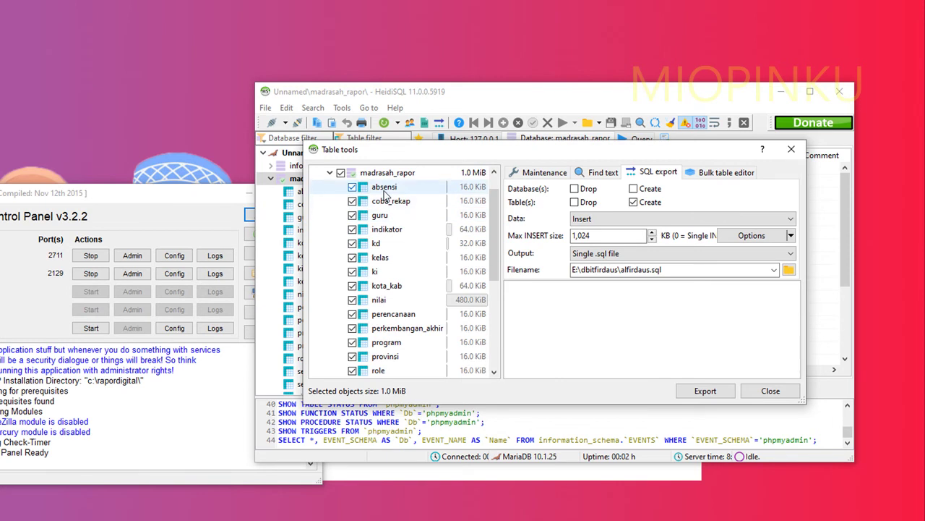
click(386, 203)
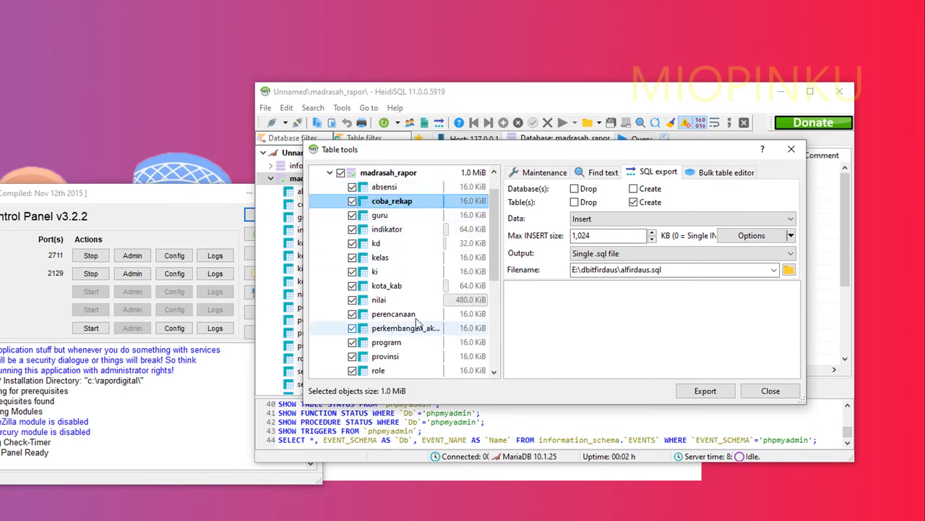
drag(492, 255, 489, 223)
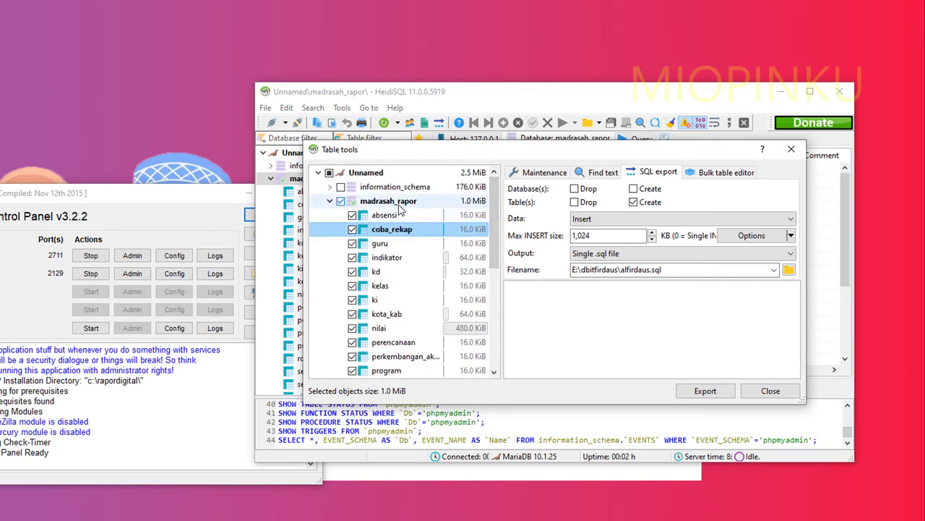
- Enable both Drop and Create for the exported tables
click(574, 203)
click(634, 203)
click(634, 203)
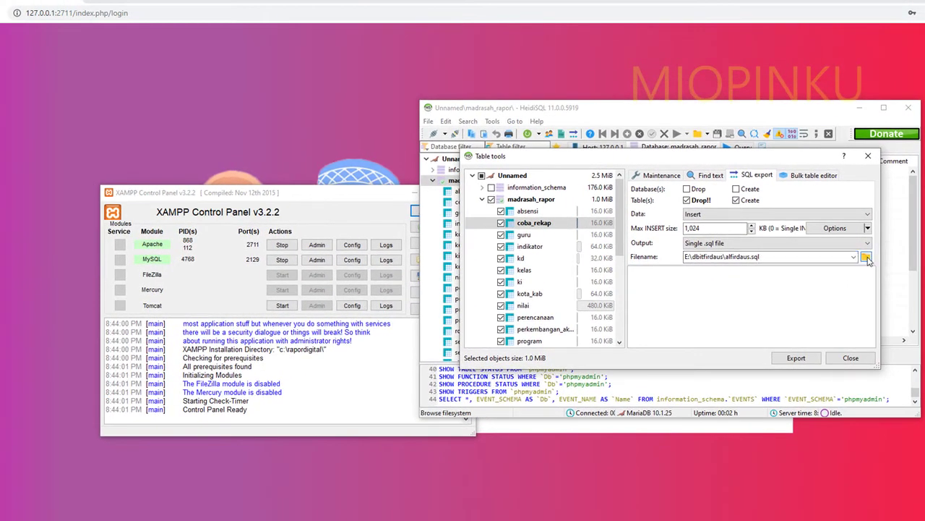
click(866, 256)
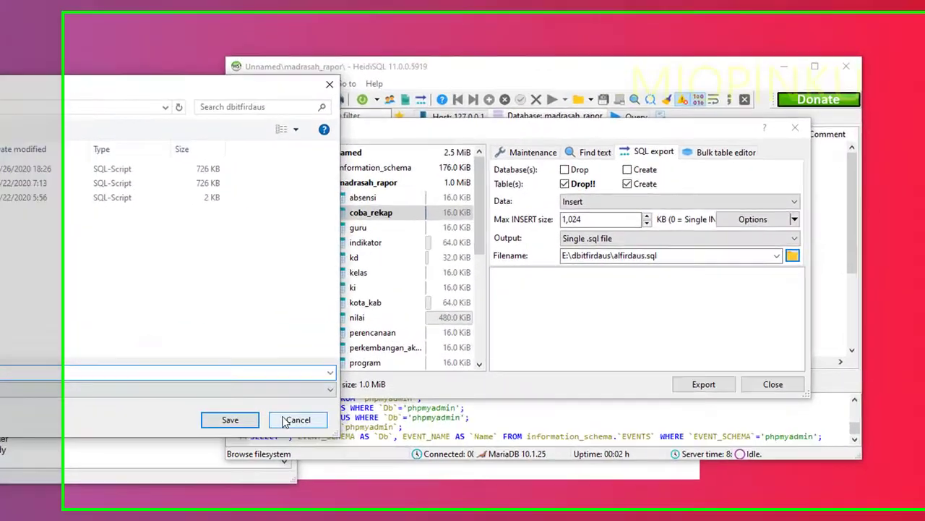
click(476, 385)
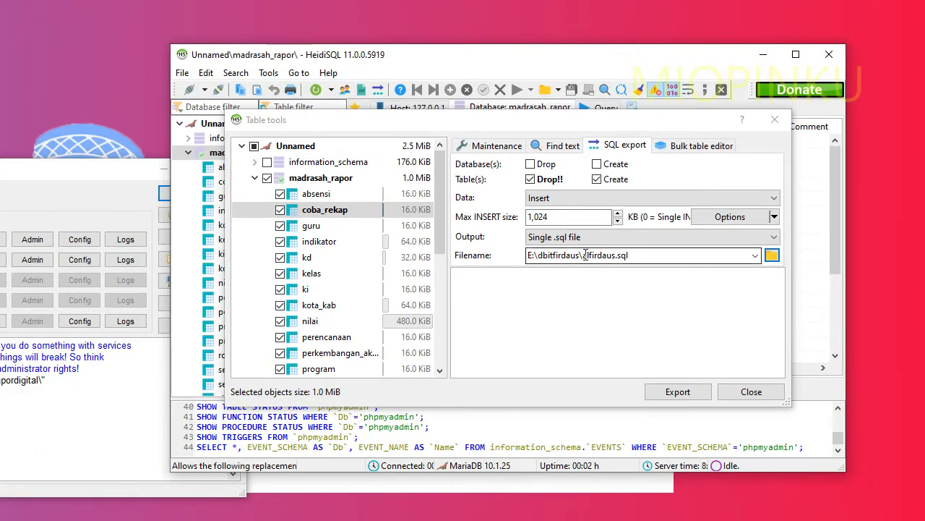
double_click(632, 254)
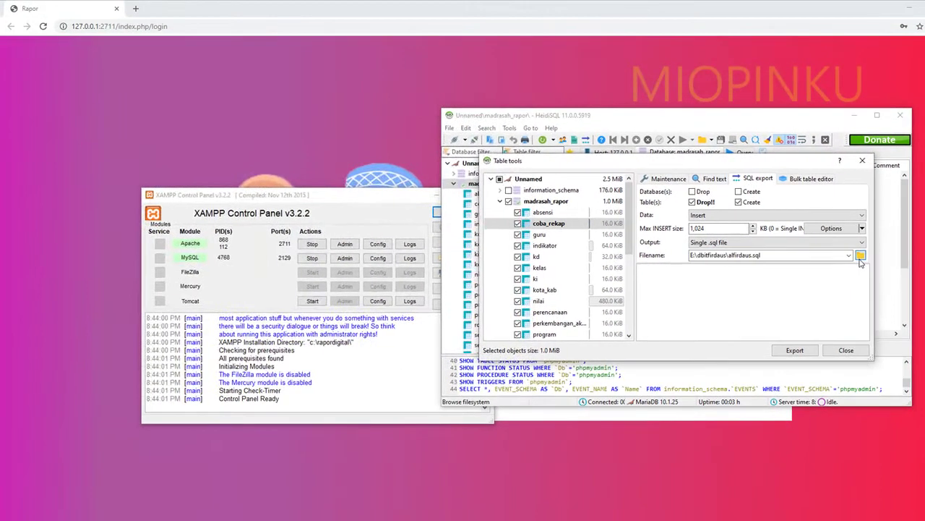
- Browse for the export file's location, create a folder named DB ARDIRA on drive E: and open it
click(771, 255)
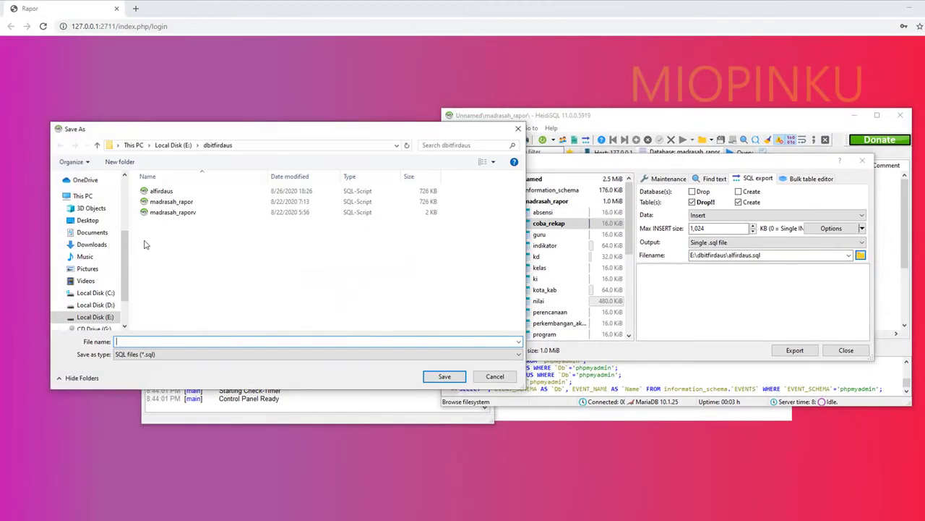
click(173, 145)
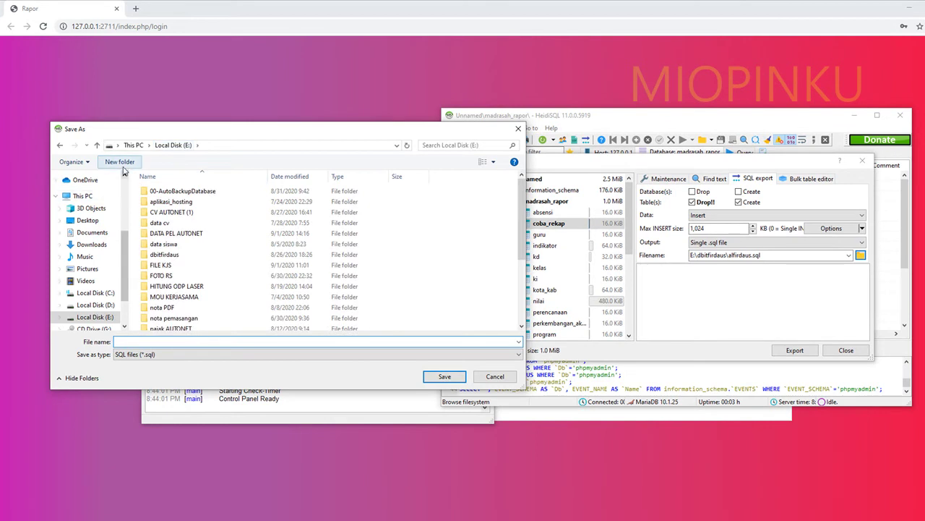
click(120, 162)
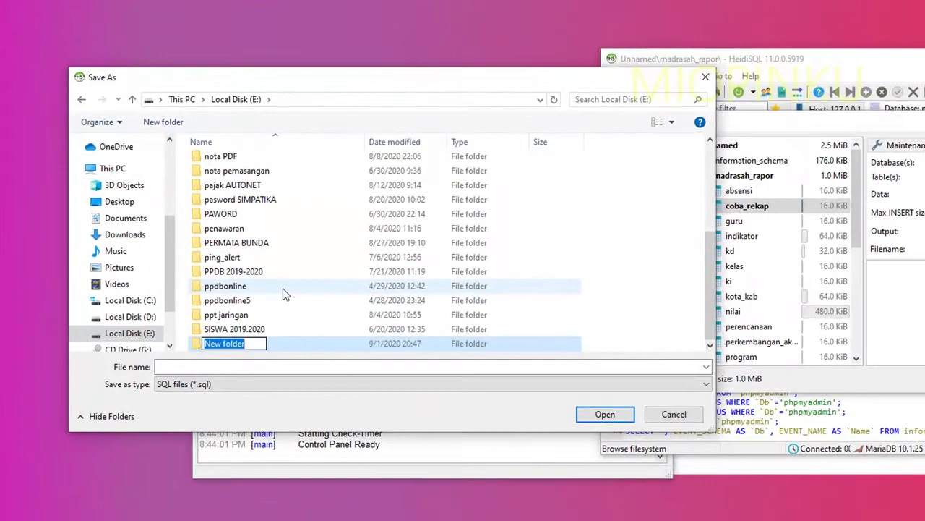
text(DB ARD)
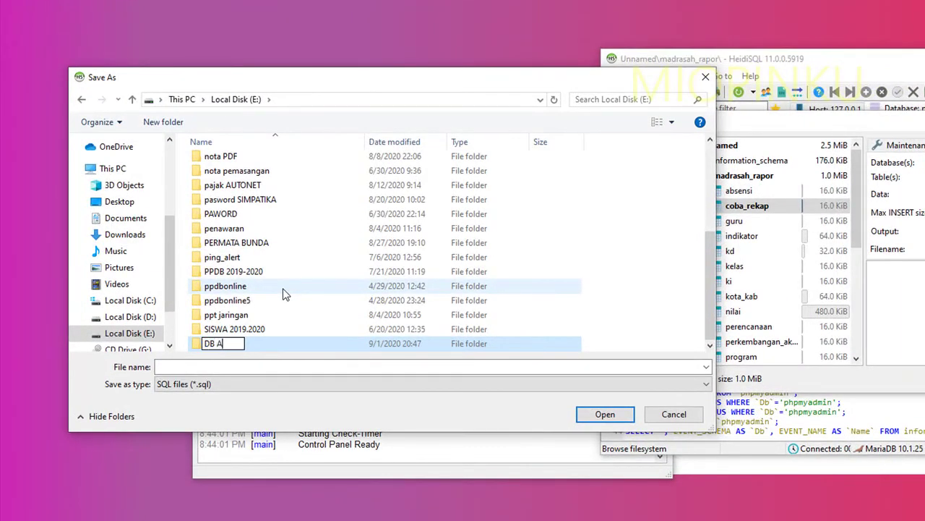
text(IRA)
key(Return)
key(Return)
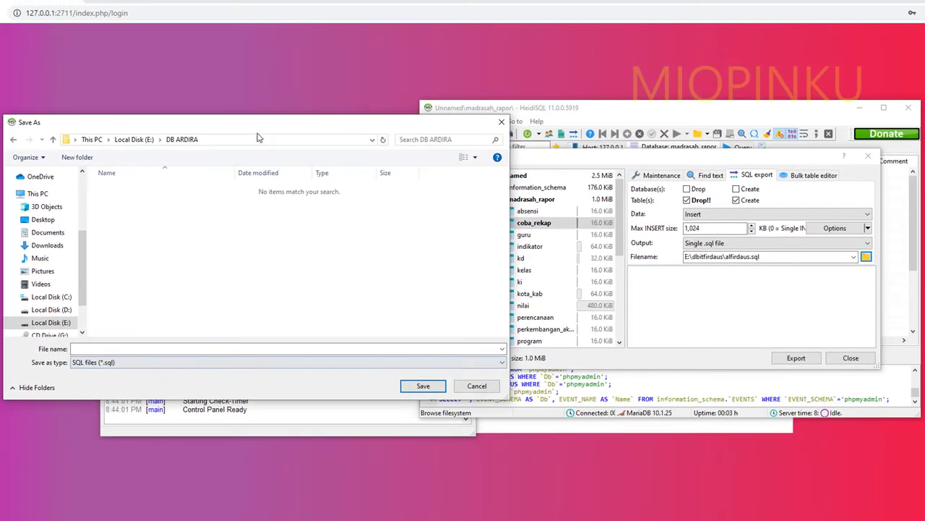
- Copy the full path of the DB ARDIRA folder and leave the save dialog without saving
click(372, 100)
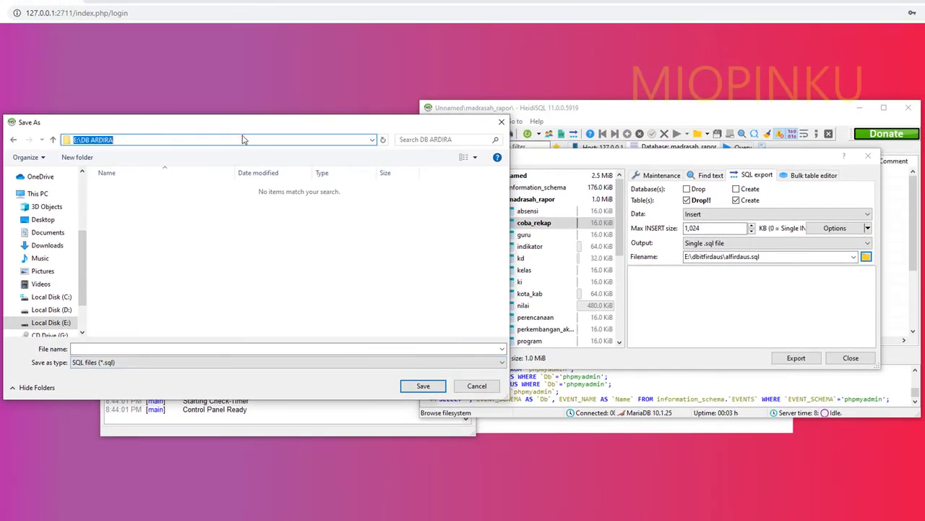
right_click(147, 139)
click(175, 175)
click(477, 386)
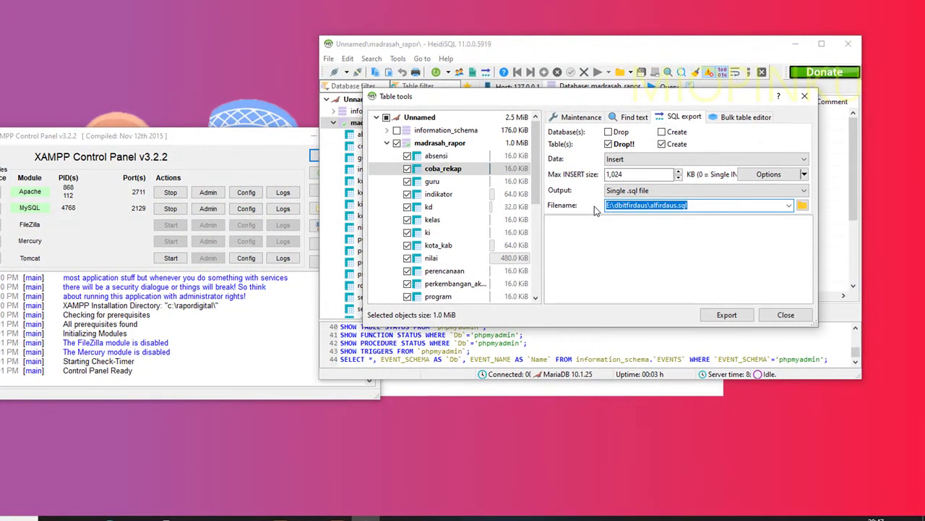
- Set the export filename to E:\DB ARDIRA\DBRA.sql and run the export of madrasah_rapor
key(End)
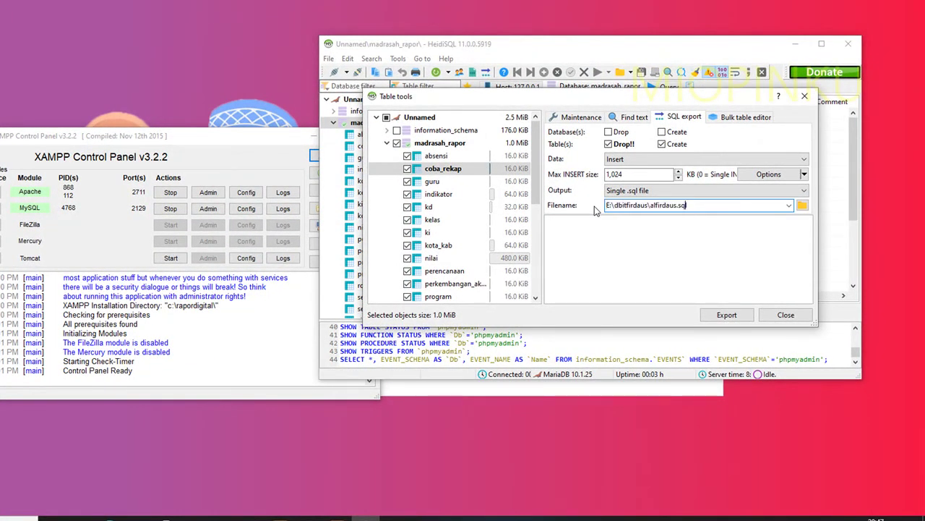
key(shift+Home)
text(E:\DB ARDIRA\)
key(Delete)
key(Delete)
key(Delete)
key(Delete)
key(Delete)
text(DBRA)
click(725, 316)
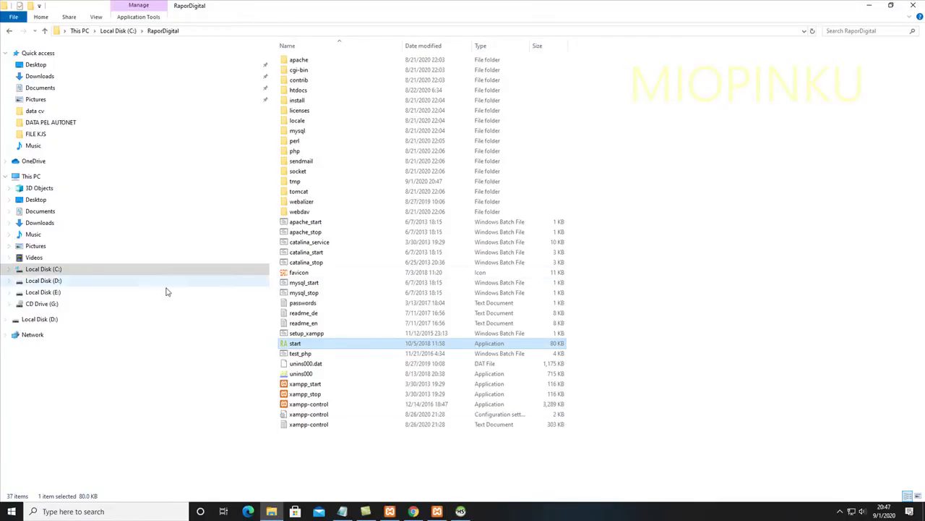
- Check the DB ARDIRA folder on drive E: in File Explorer for the exported DBRA SQL file
click(52, 293)
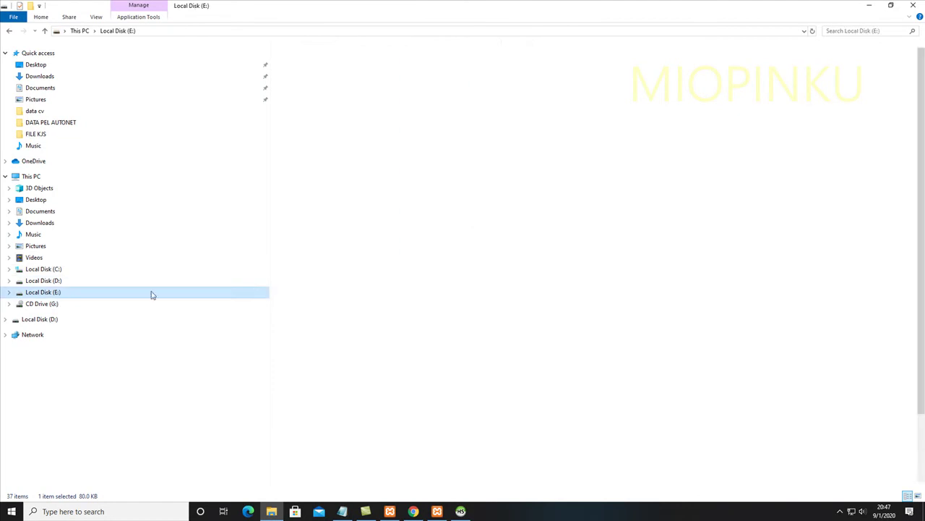
double_click(304, 121)
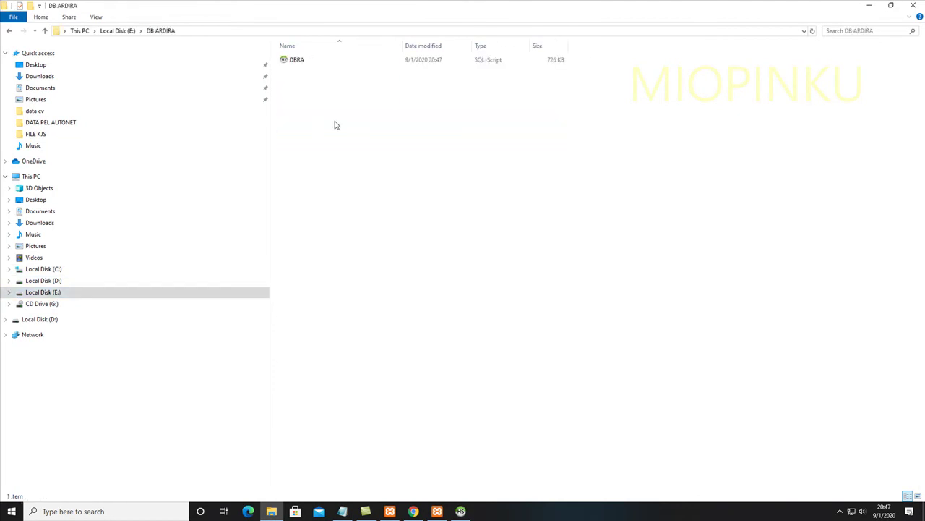
click(343, 64)
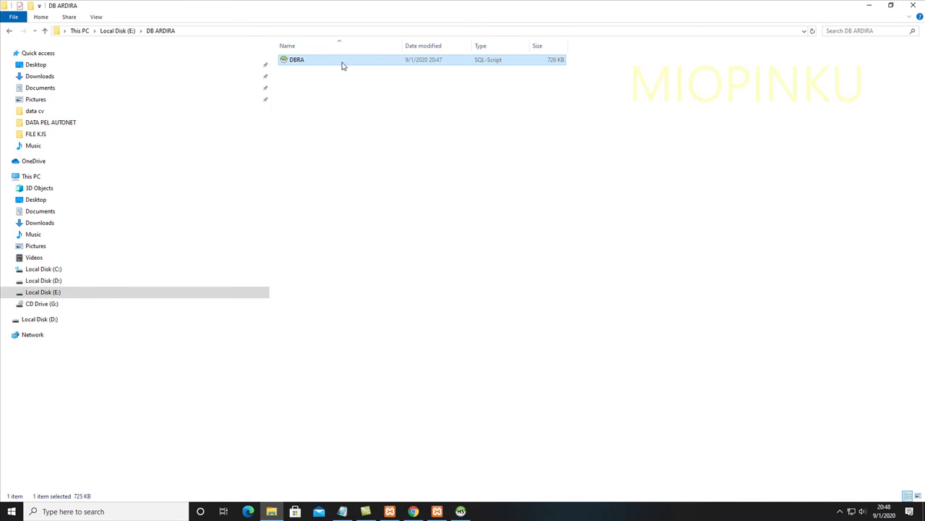
- Close the export tool in HeidiSQL and examine the semester, program, perkembangan_akhir and subsubtema tables of madrasah_rapor
click(460, 512)
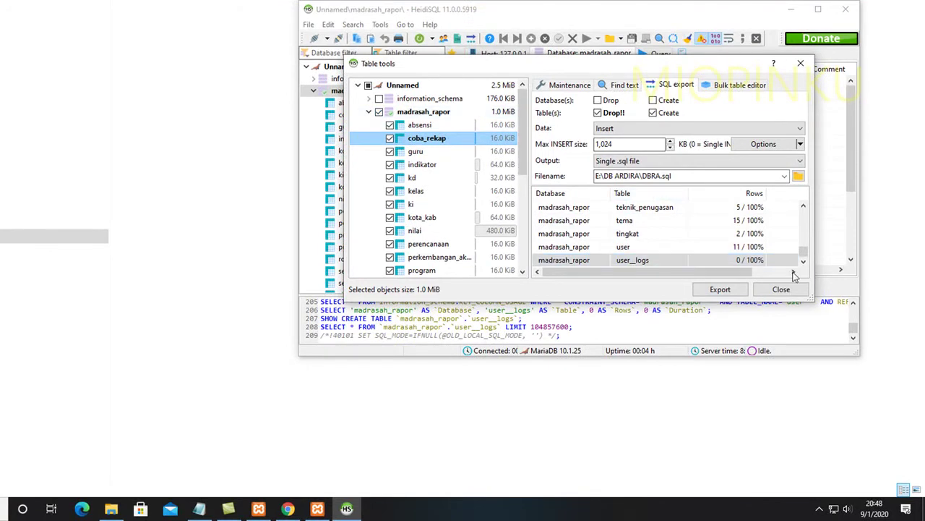
click(782, 289)
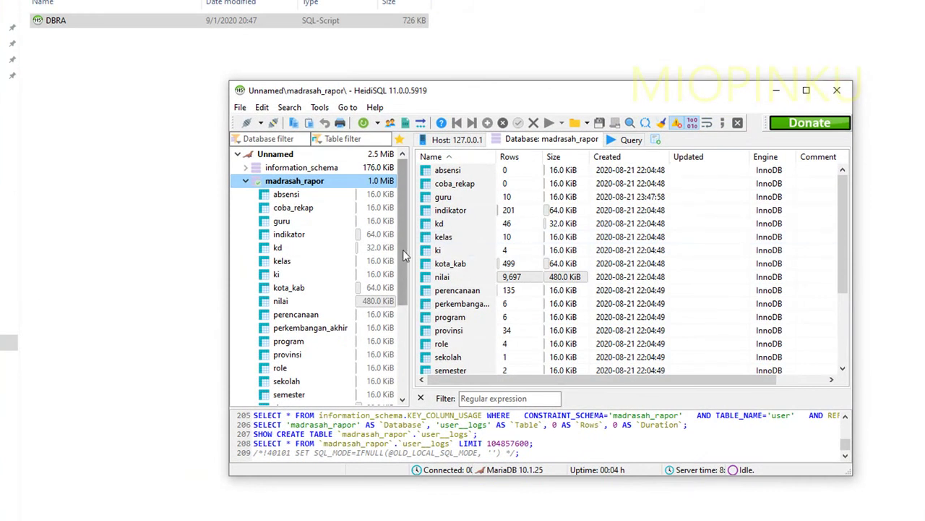
scroll(403, 249, down, 3)
click(303, 270)
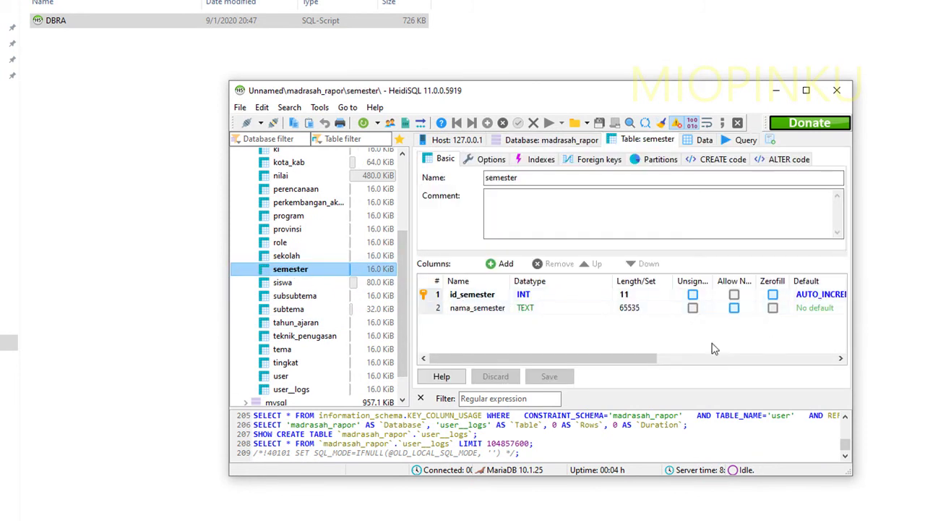
drag(536, 357, 635, 359)
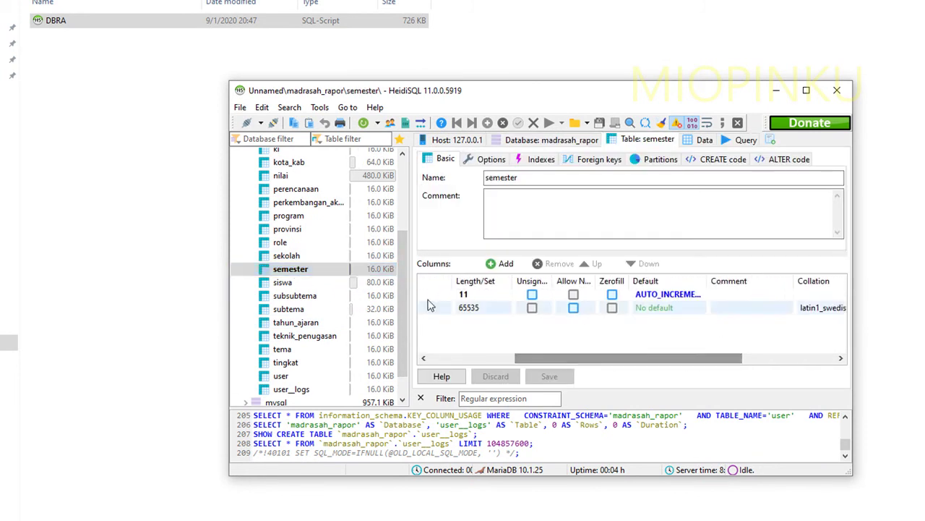
click(284, 221)
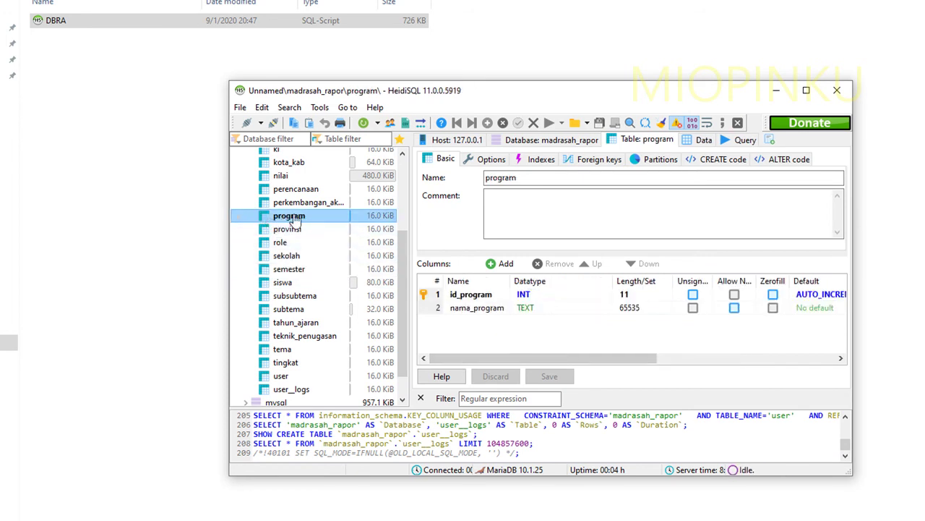
click(305, 207)
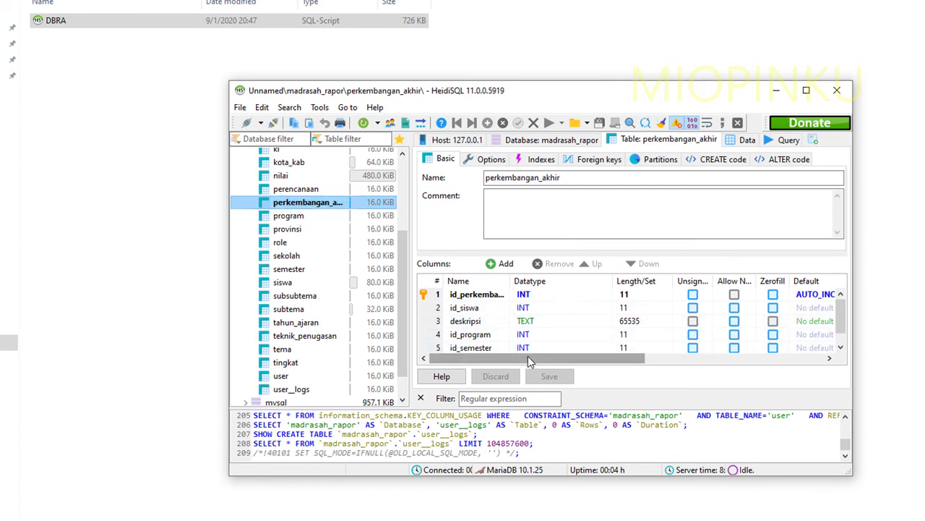
mouse_move(528, 361)
mouse_down()
mouse_move(600, 361)
mouse_move(532, 362)
mouse_up()
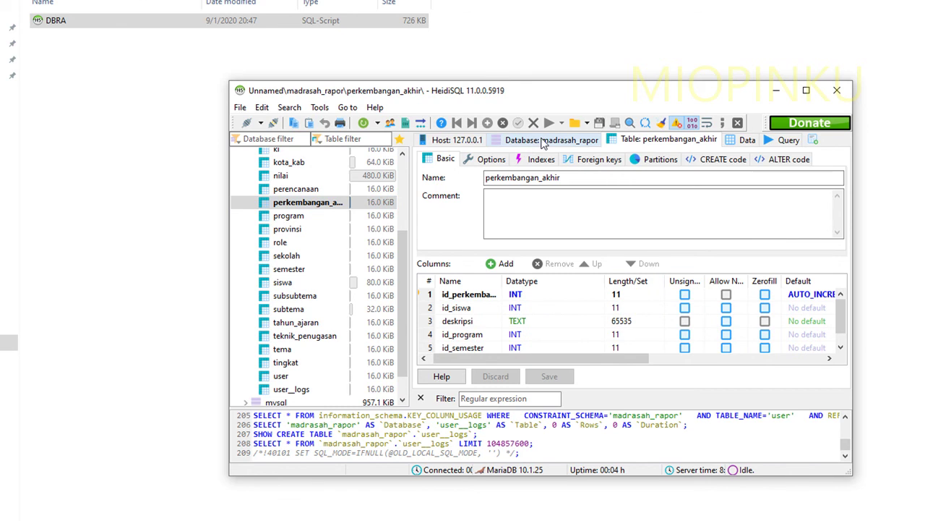
click(742, 141)
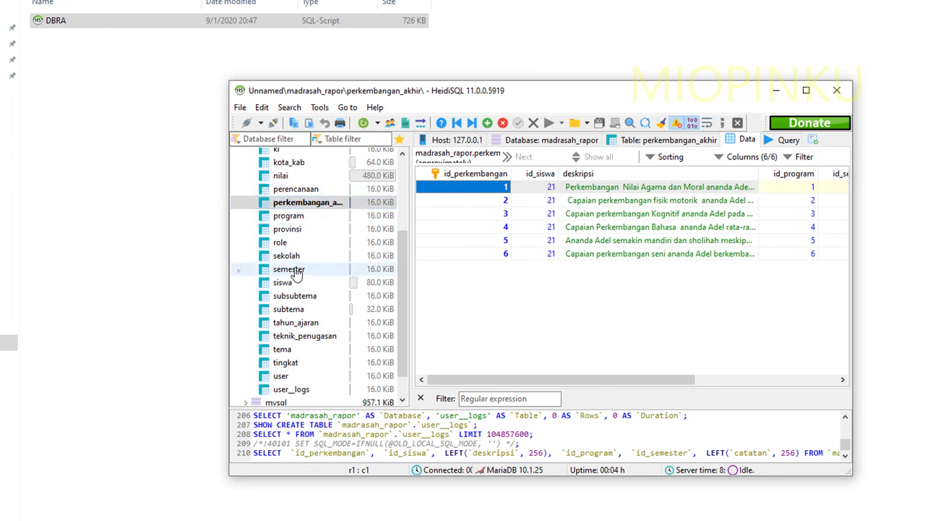
click(295, 298)
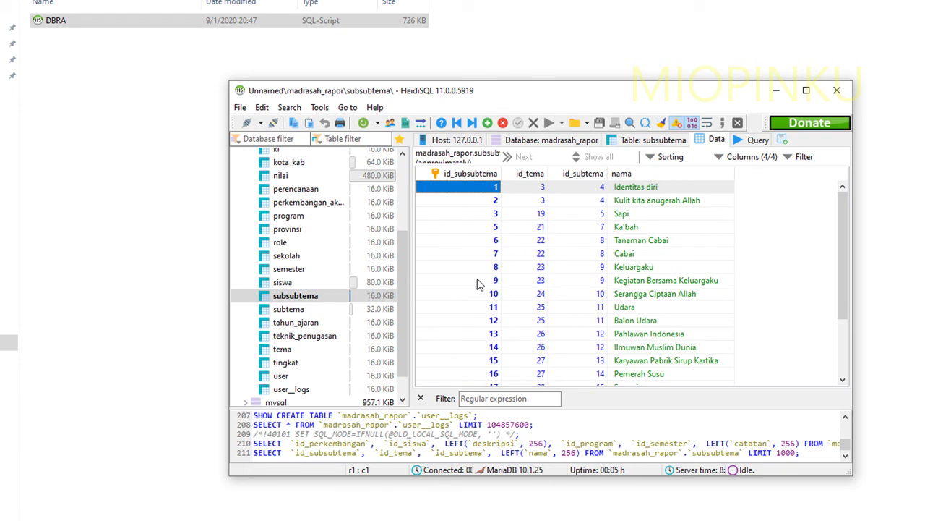
- Close HeidiSQL and the File Explorer window showing the DB ARDIRA folder
click(840, 98)
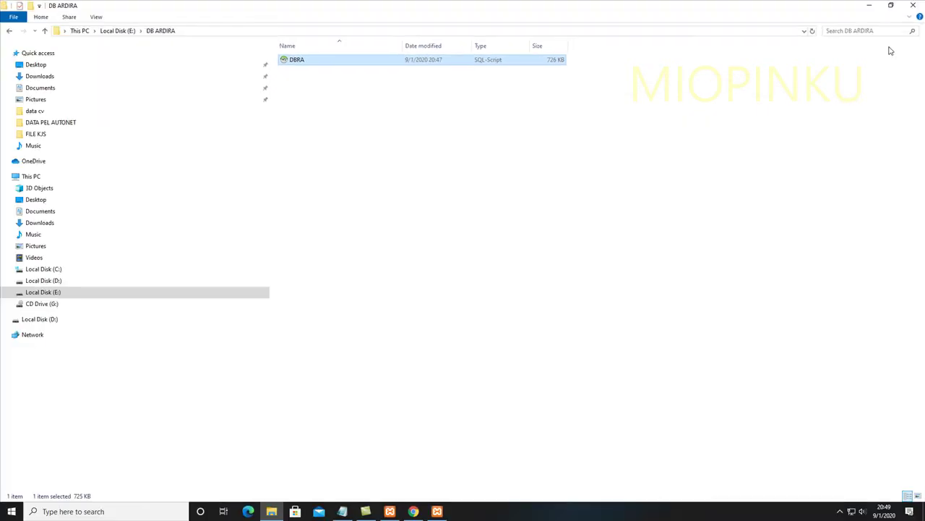
click(913, 5)
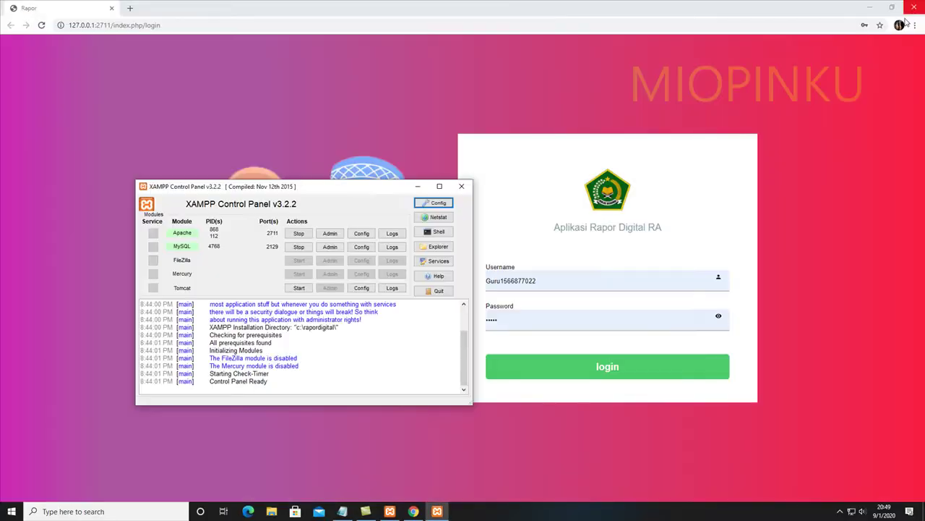
- Stop the Apache and MySQL modules in the XAMPP Control Panel and quit it
click(301, 234)
click(298, 247)
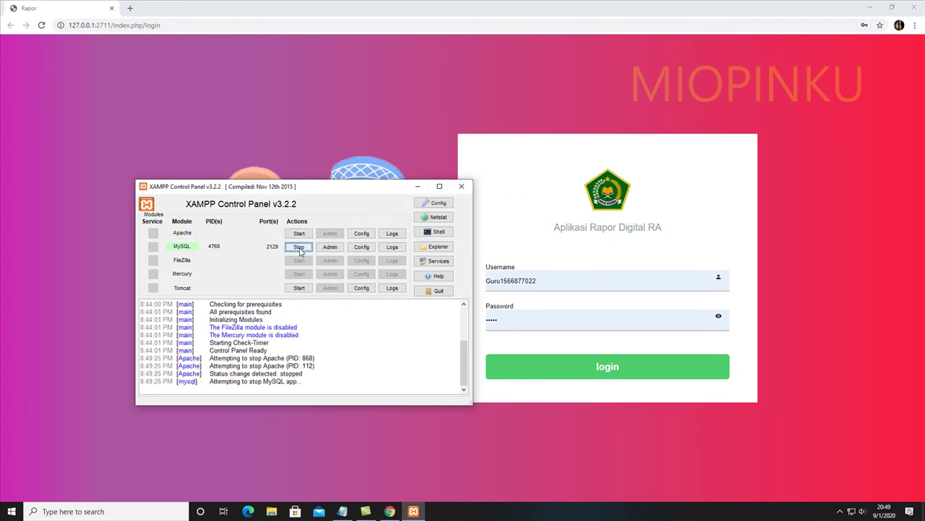
click(434, 290)
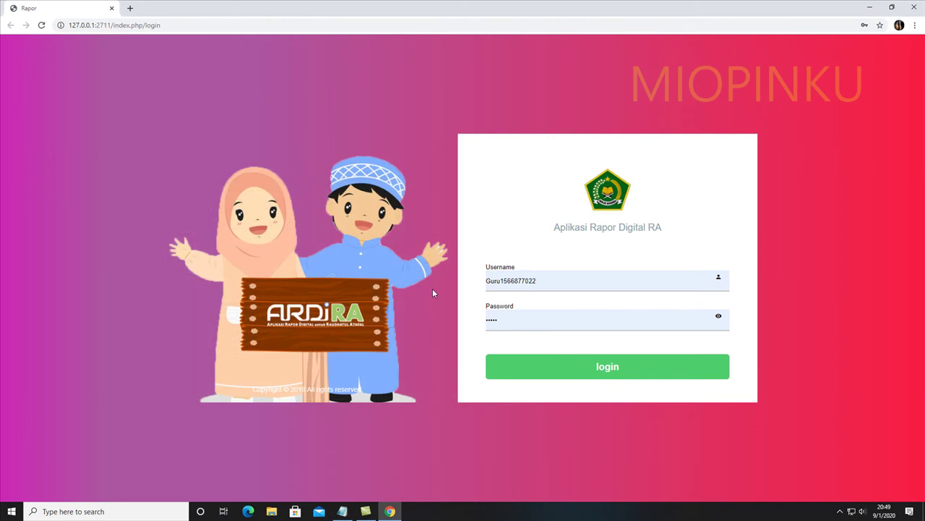